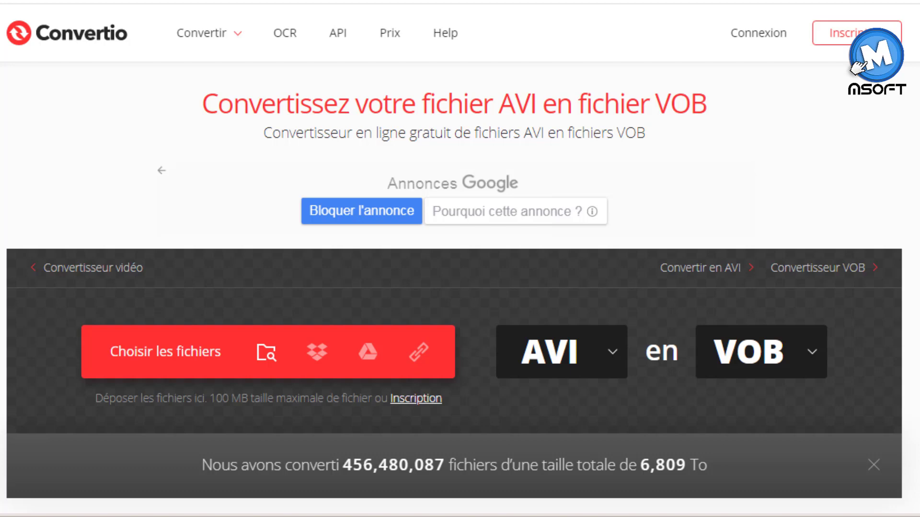
Step: Browse the AVI source-format list through its Vidéo, Police and Audio categories
scroll(813, 253, "down", 2)
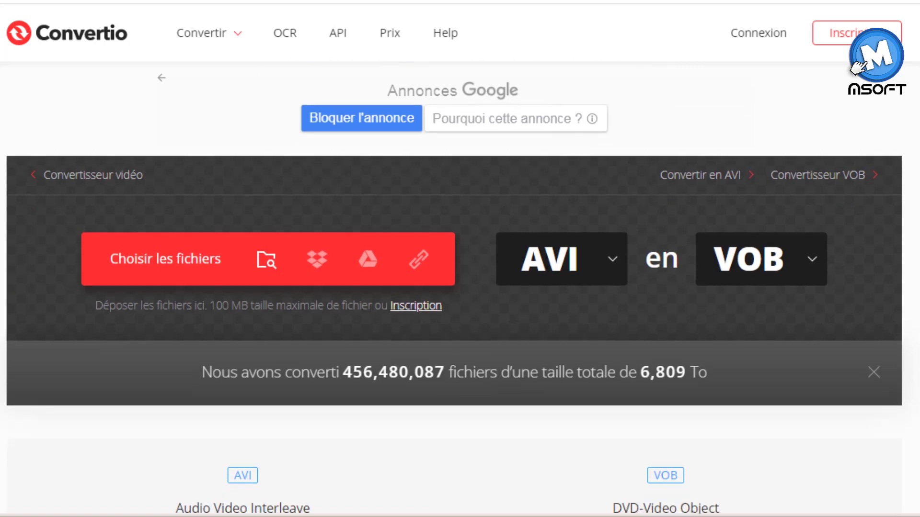
left_click(601, 274)
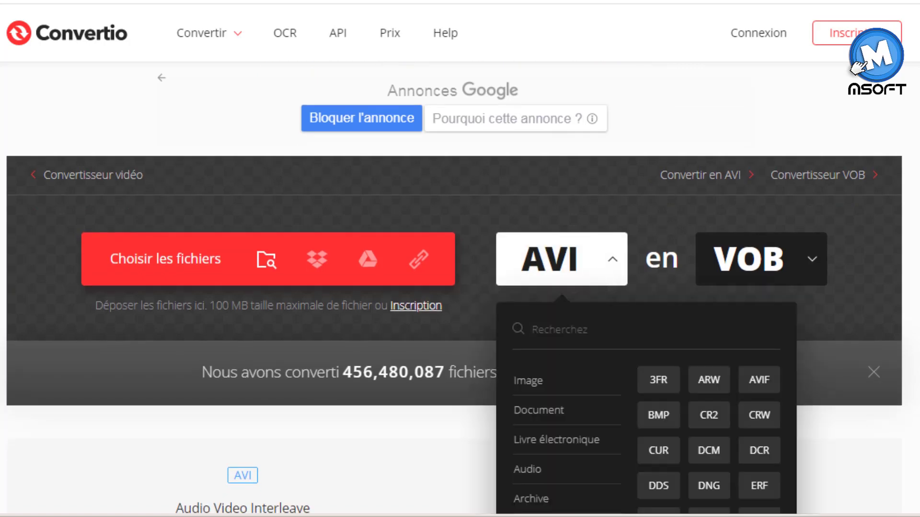
scroll(743, 236, "down", 3)
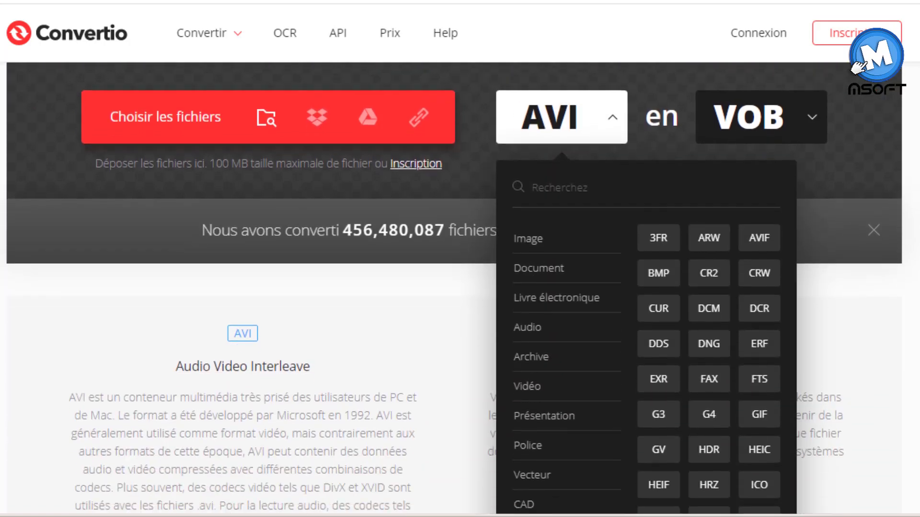
scroll(743, 236, "down", 2)
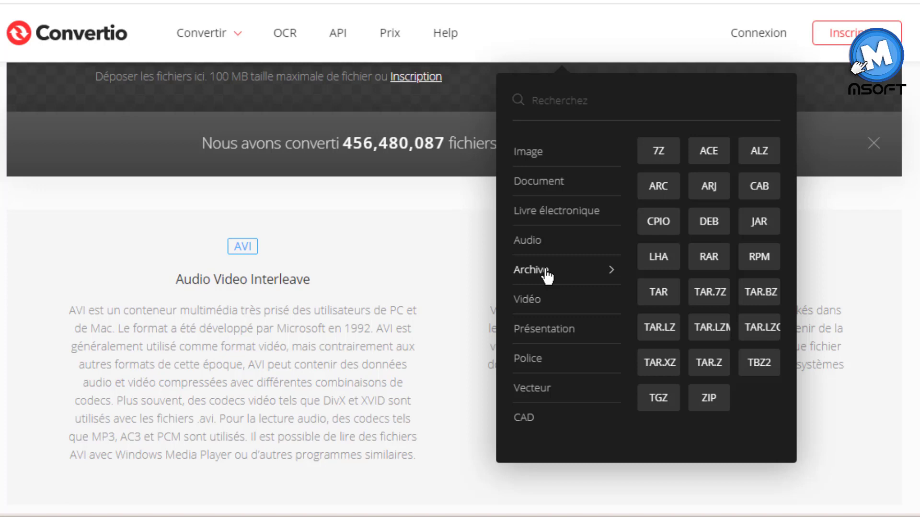
mouse_move(527, 386)
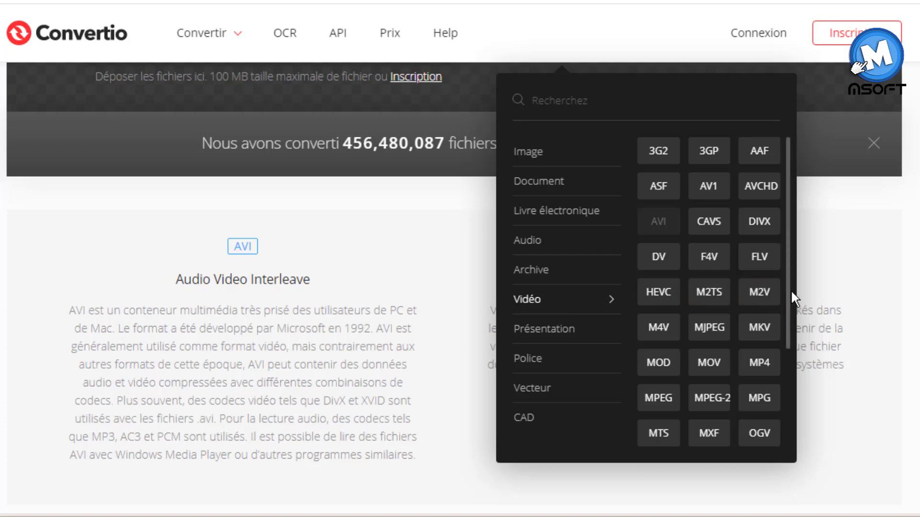
left_click_drag(790, 286, 791, 352)
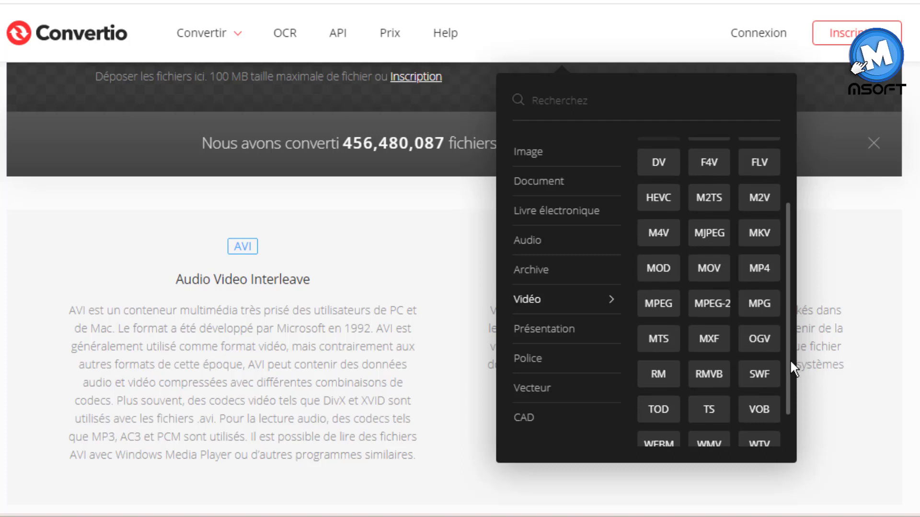
left_click_drag(791, 363, 791, 404)
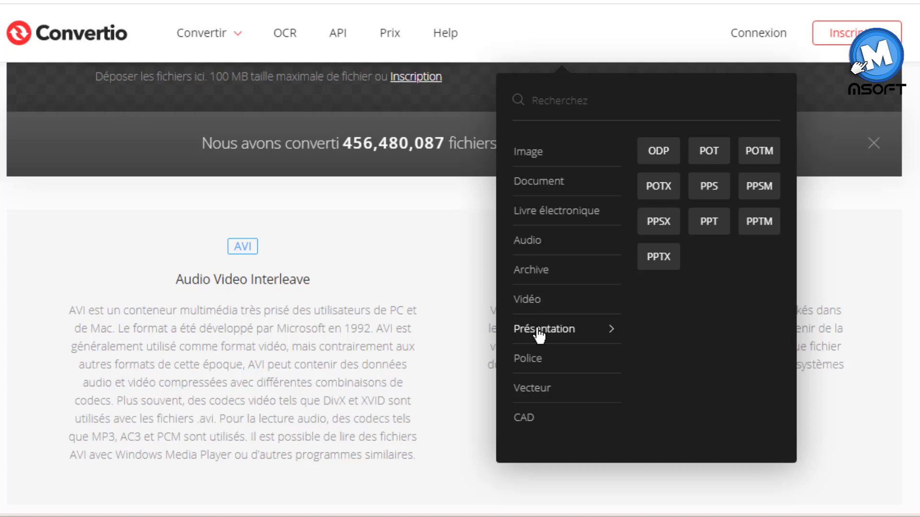
mouse_move(527, 358)
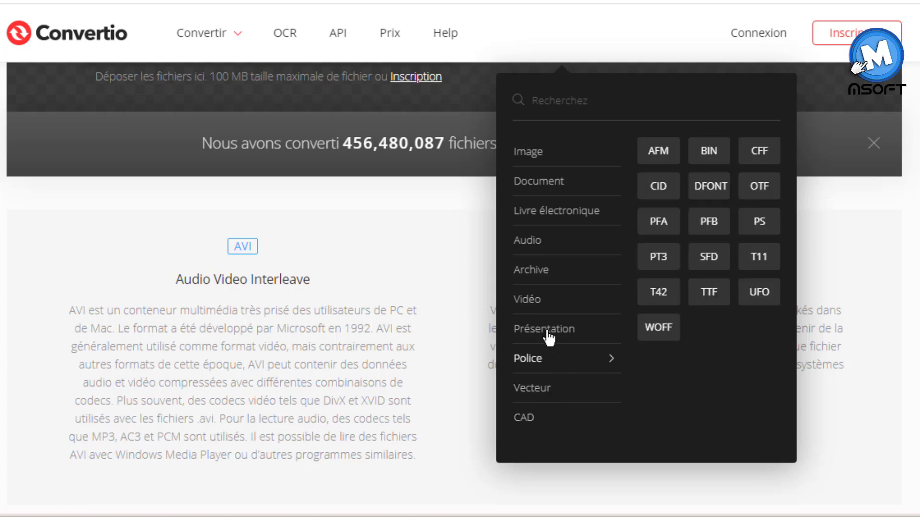
scroll(551, 273, "up", 3)
scroll(551, 273, "up", 2)
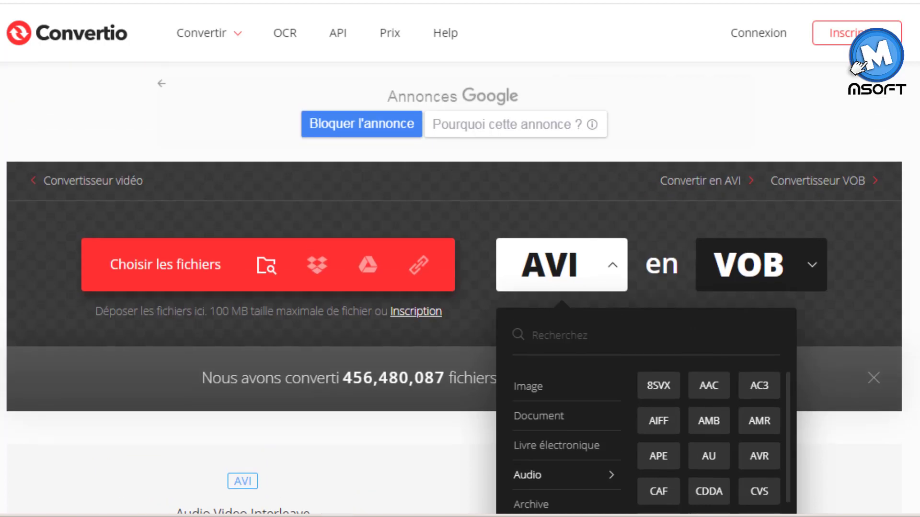
Step: Choose JPG from the Image category as the source format and PDF as the target
left_click(623, 264)
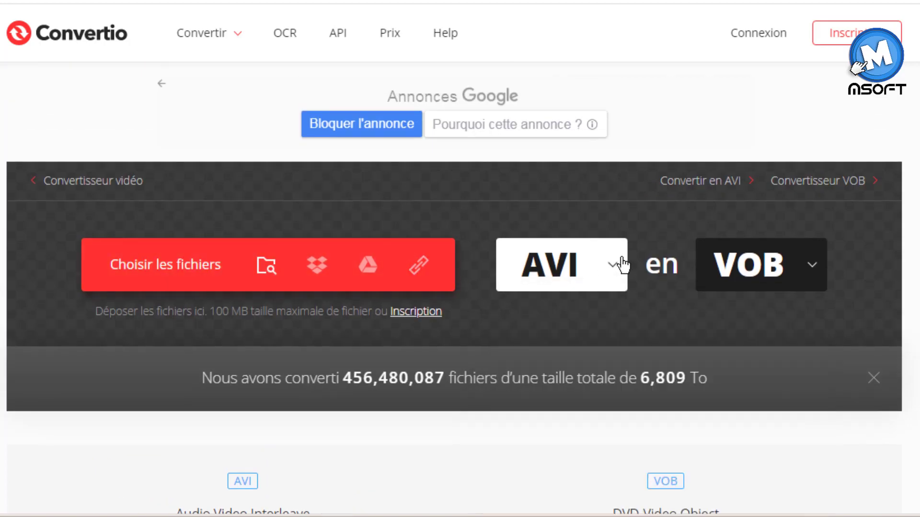
left_click(622, 265)
scroll(686, 231, "down", 4)
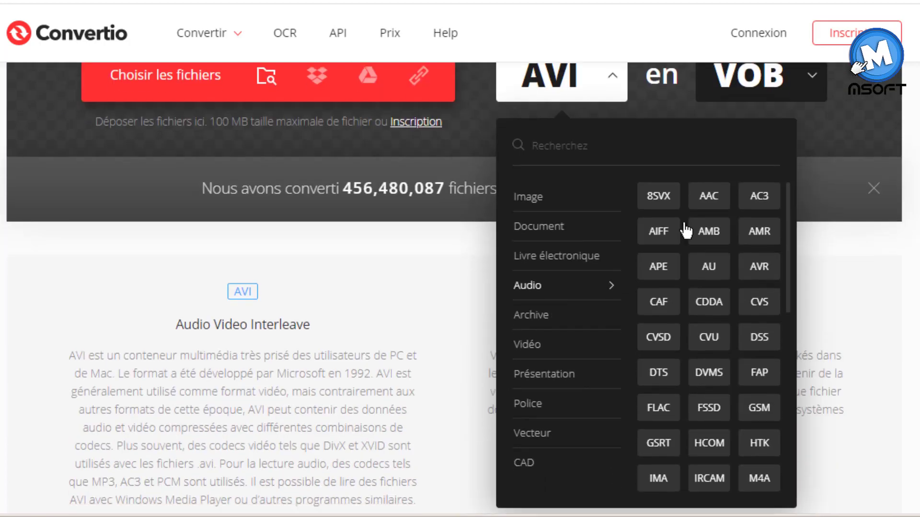
left_click(550, 210)
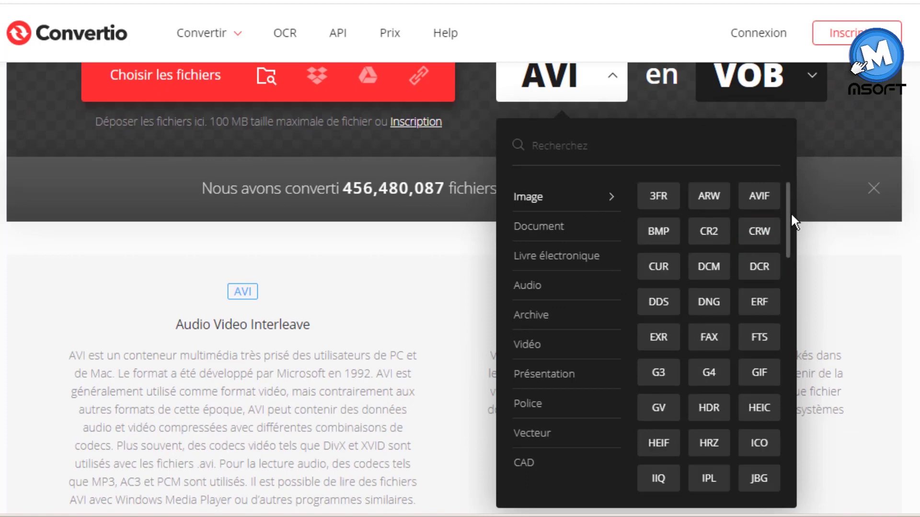
left_click_drag(789, 234, 787, 258)
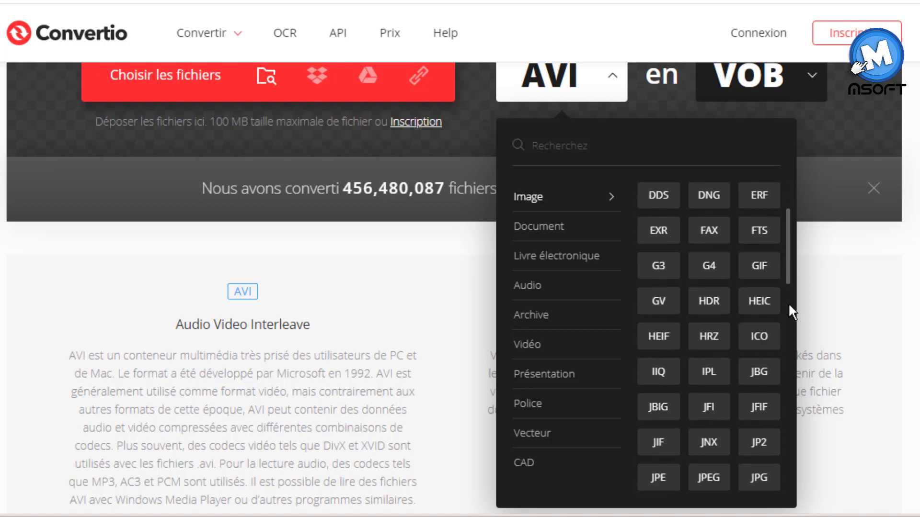
scroll(786, 269, "down", 3)
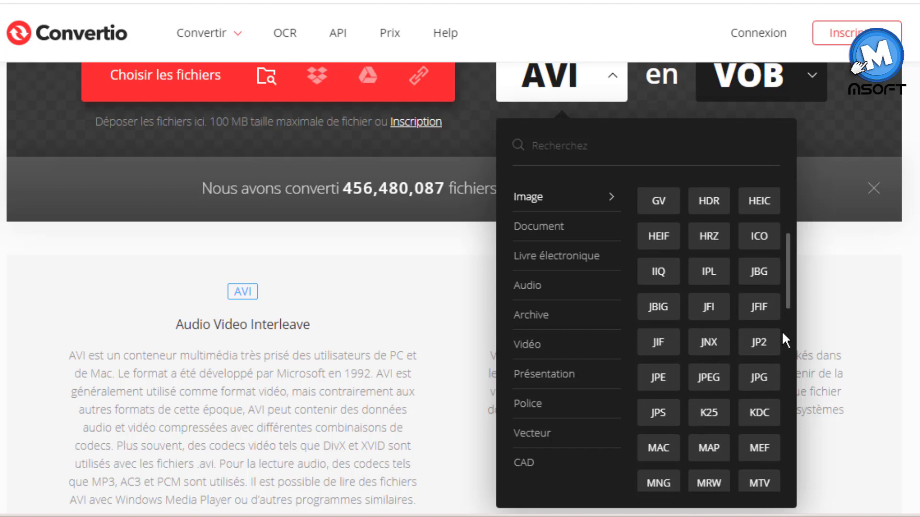
left_click(767, 381)
left_click(788, 92)
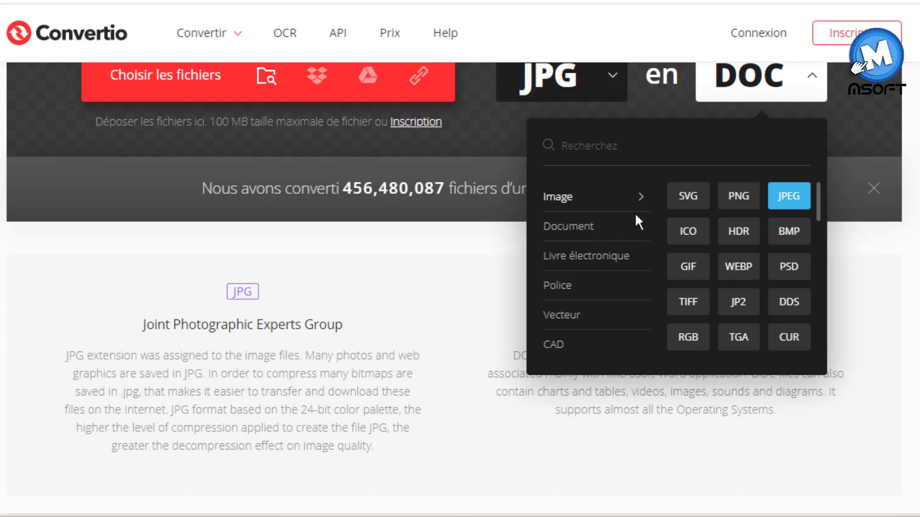
left_click(740, 199)
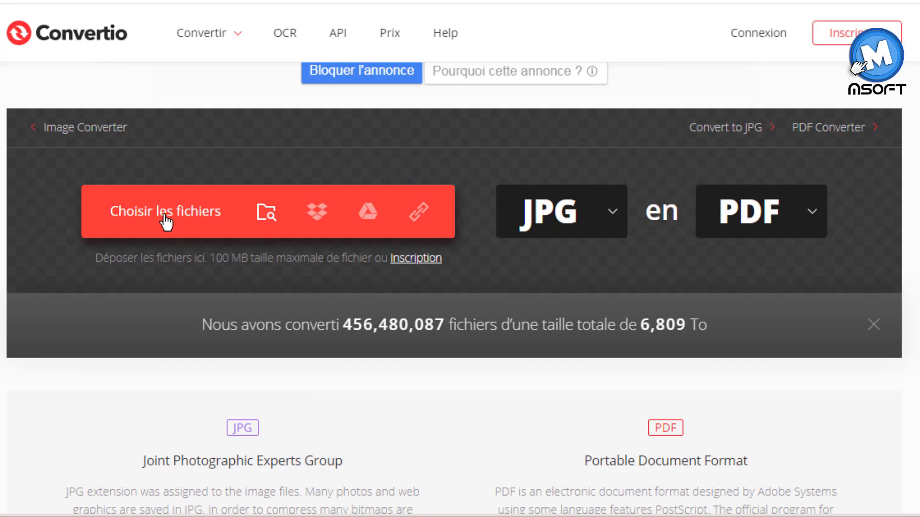
Step: Upload save-the-girl-26695-1.jpg from the computer via Choisir les fichiers
left_click(165, 221)
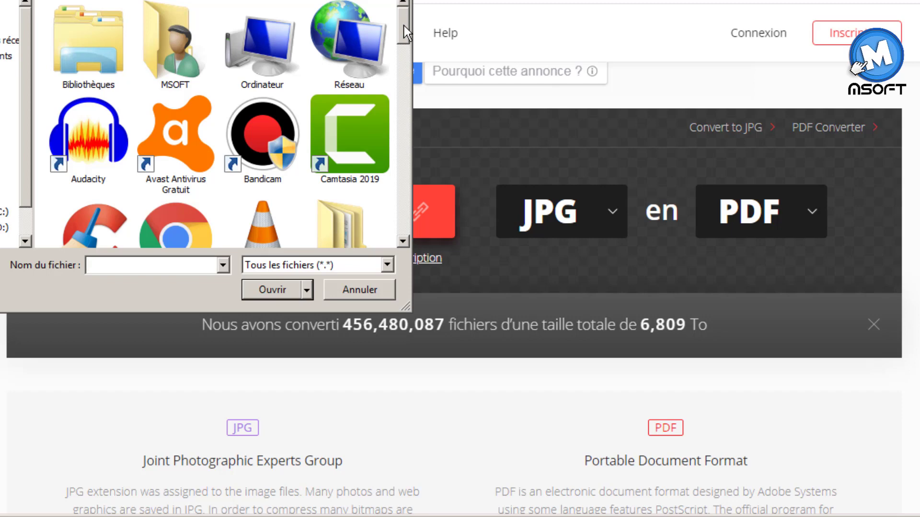
left_click_drag(405, 27, 403, 159)
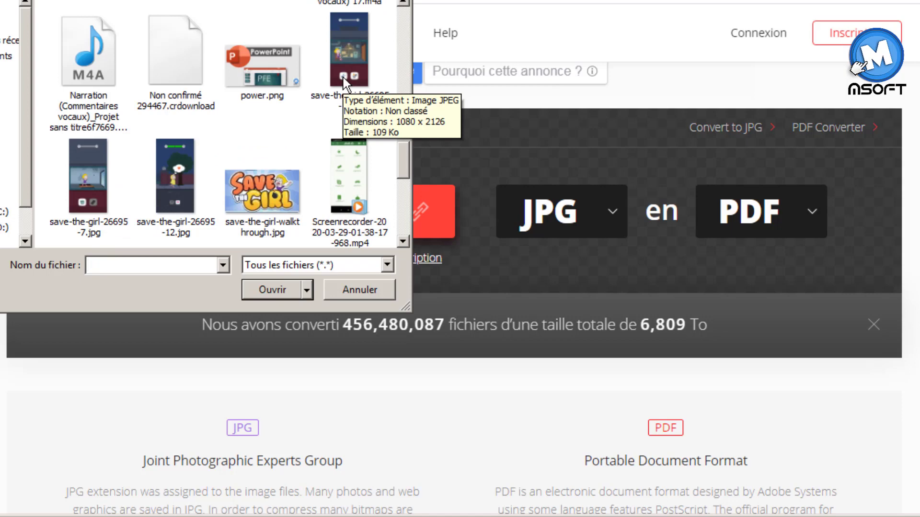
double_click(343, 77)
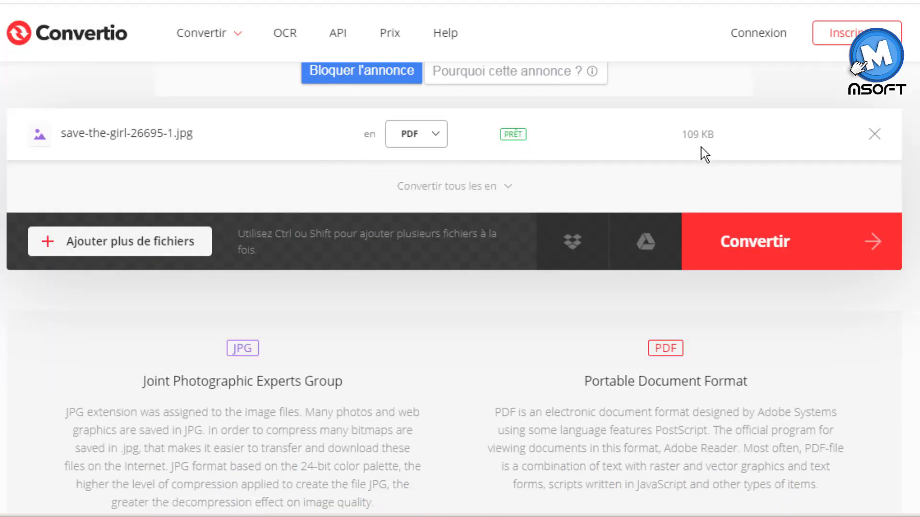
Step: Run Convertir on the JPG to produce save-the-girl-26695-1.pdf (124 KB)
left_click(754, 233)
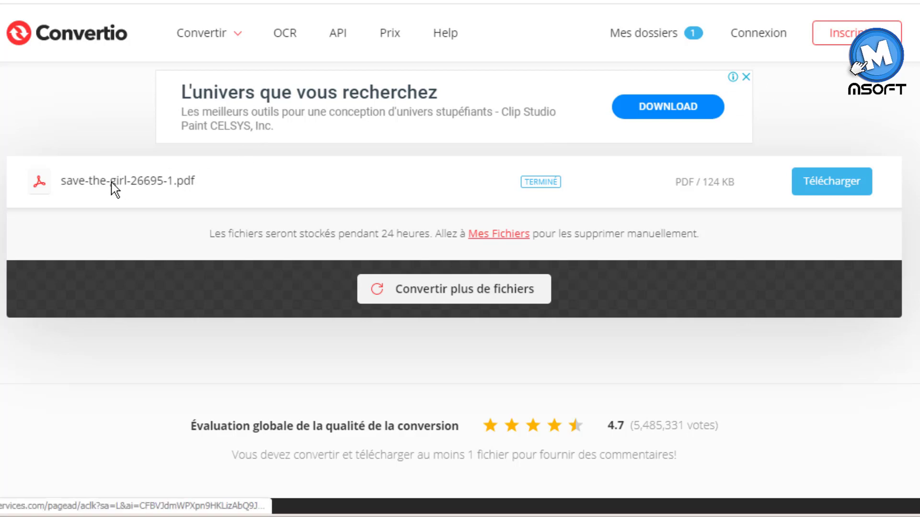
left_click(844, 184)
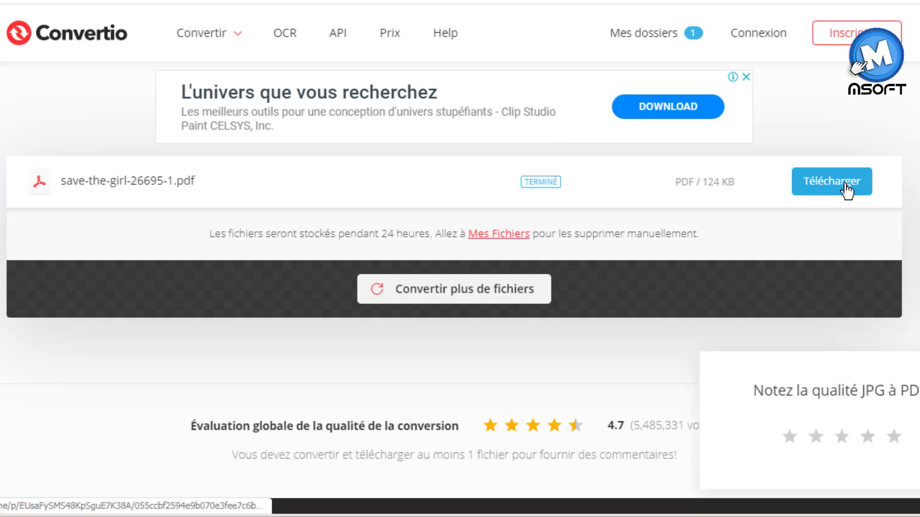
Step: Download save-the-girl-26695-1.pdf with the Télécharger button
left_click(846, 190)
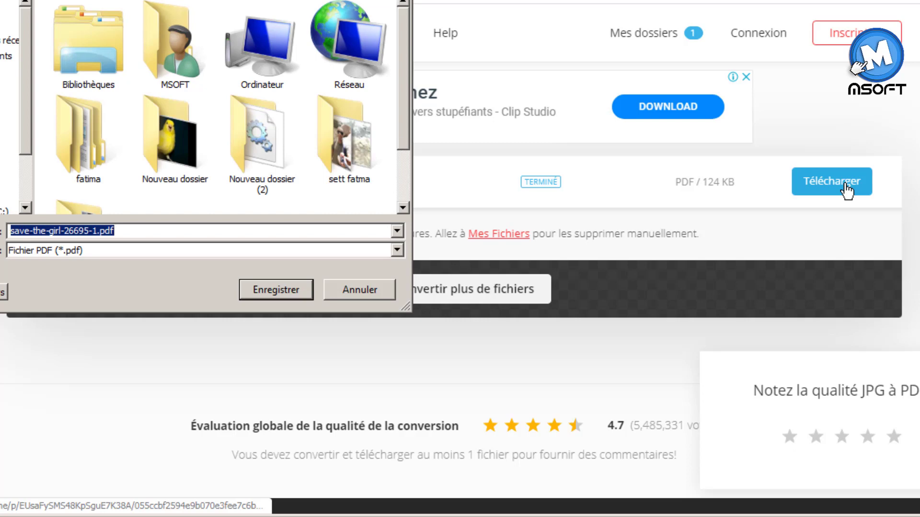
left_click(281, 295)
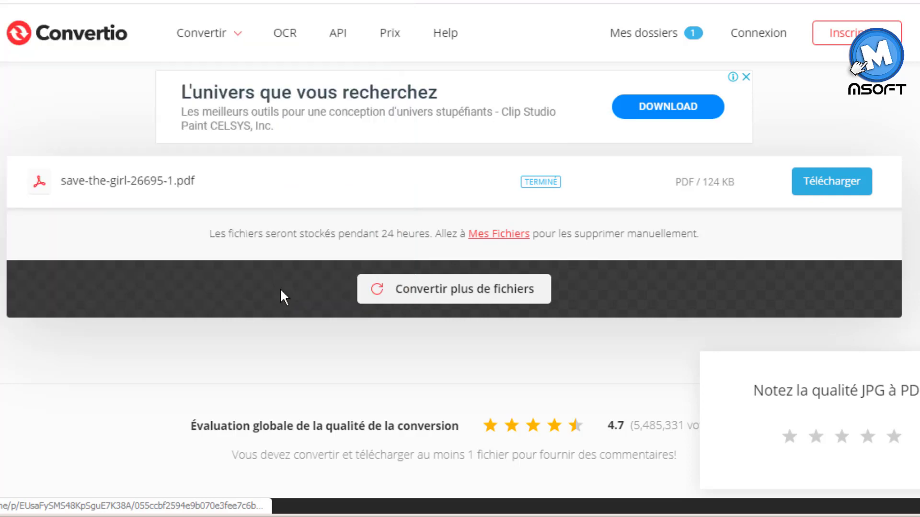